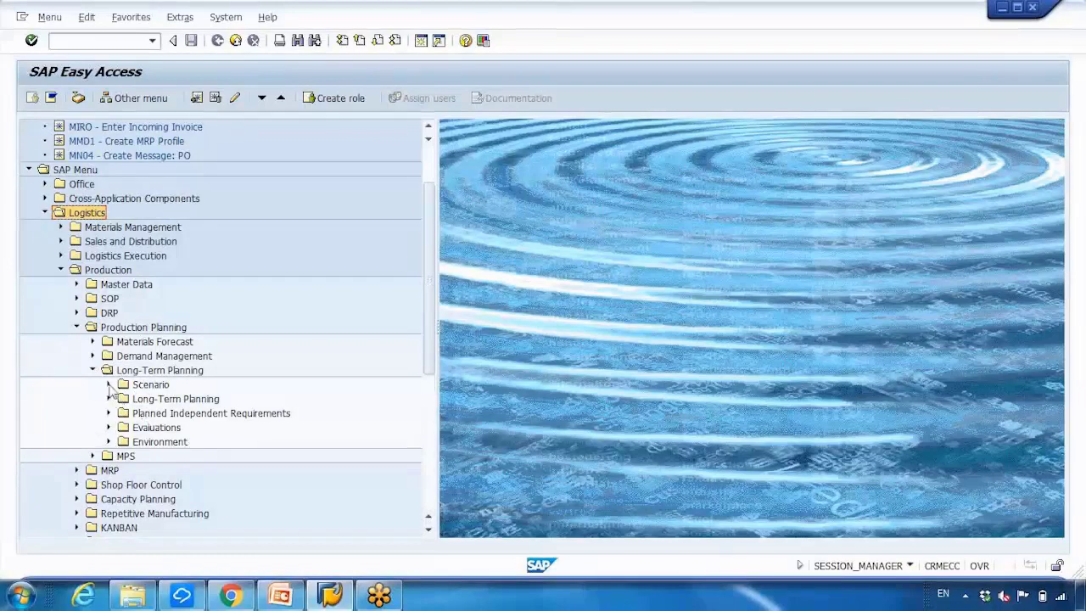
Start the MS31 transaction for creating a long-term planning scenario from the Long-Term Planning scenario folder.
click(108, 384)
click(168, 402)
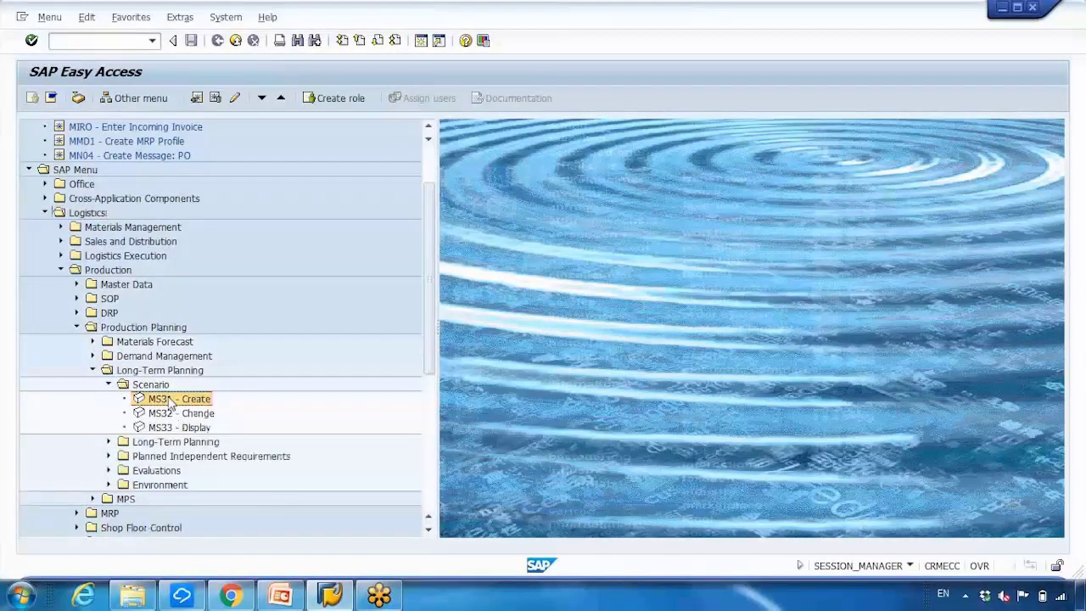
click(173, 413)
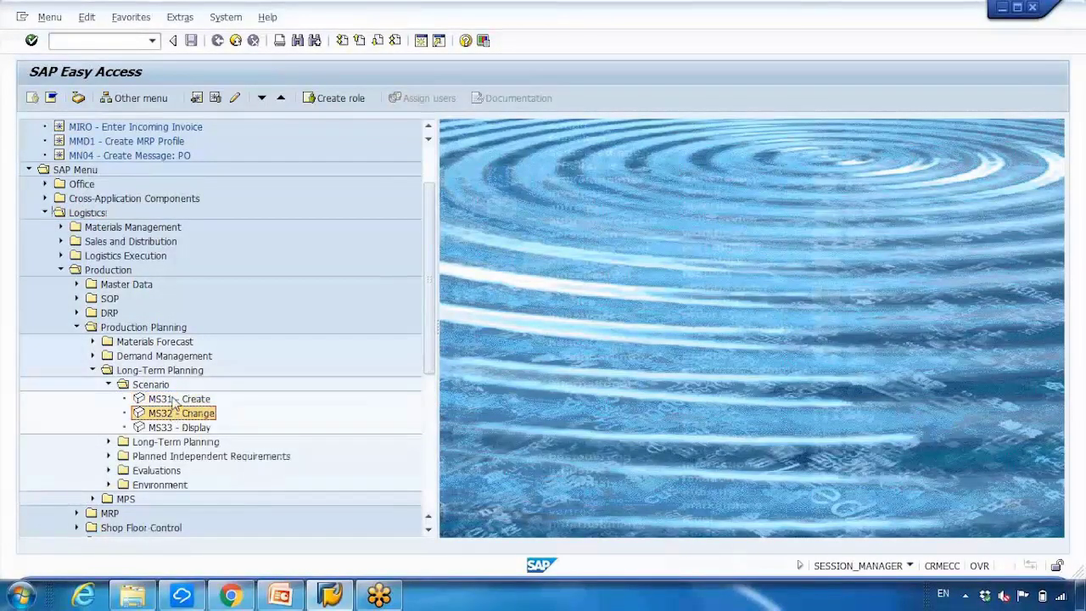
double_click(174, 401)
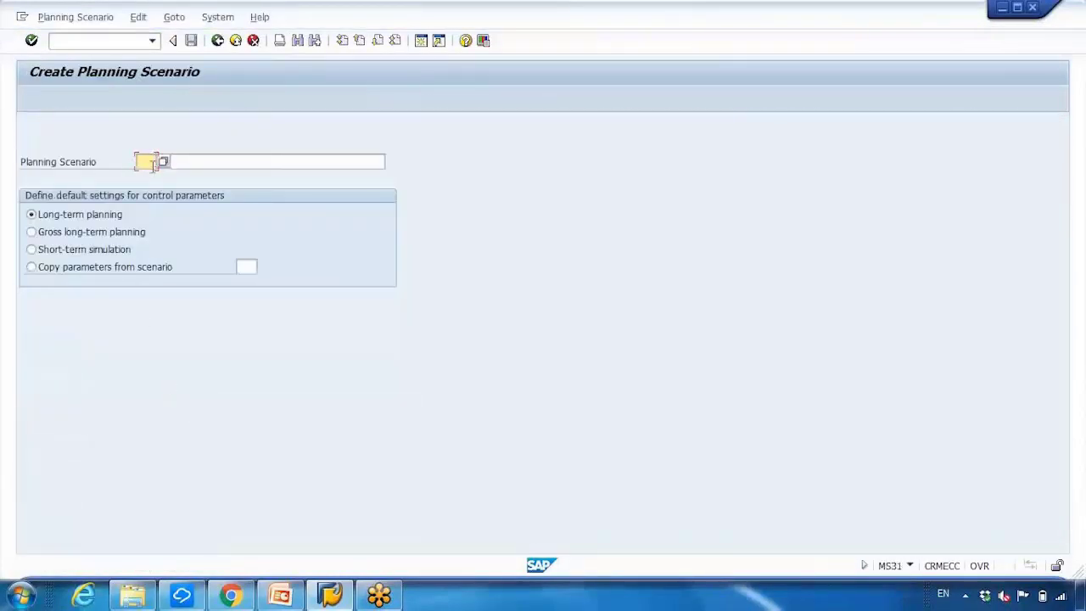
Look through the list of existing planning scenarios to see which scenario numbers are already in use.
click(164, 162)
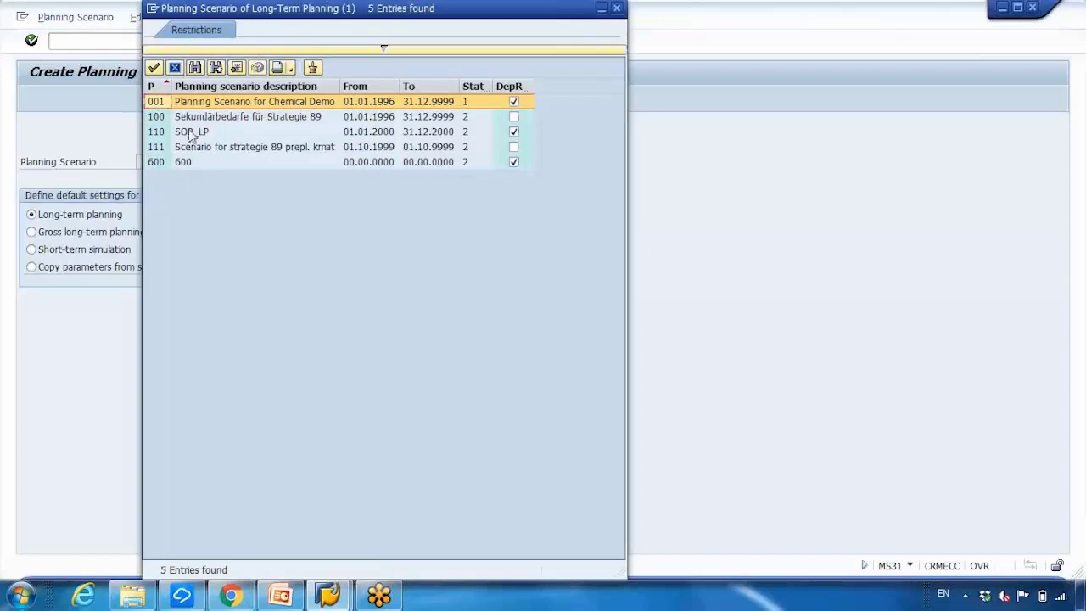
click(174, 69)
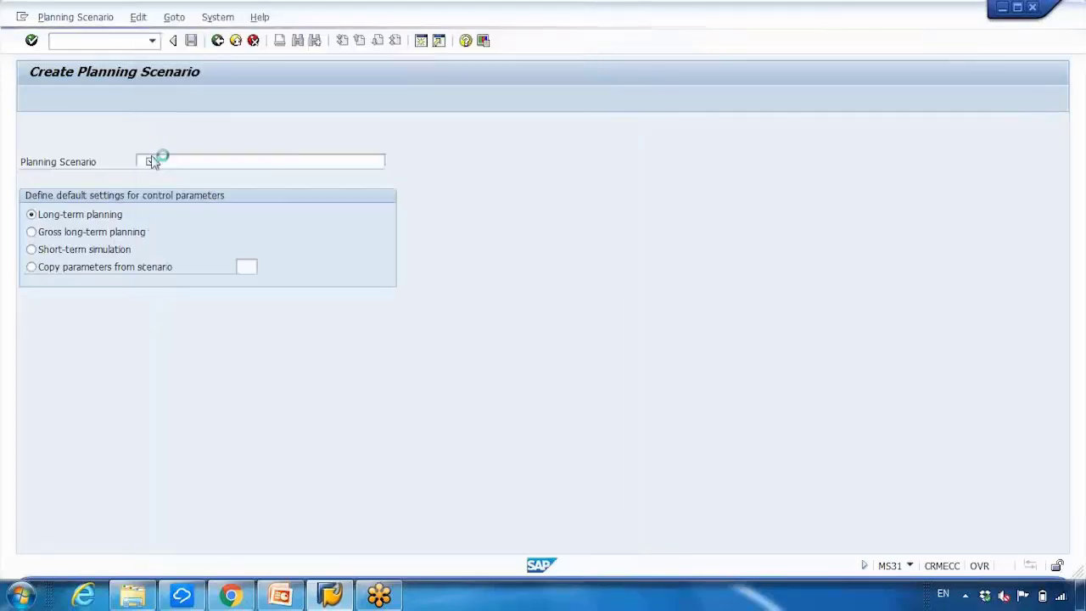
click(144, 162)
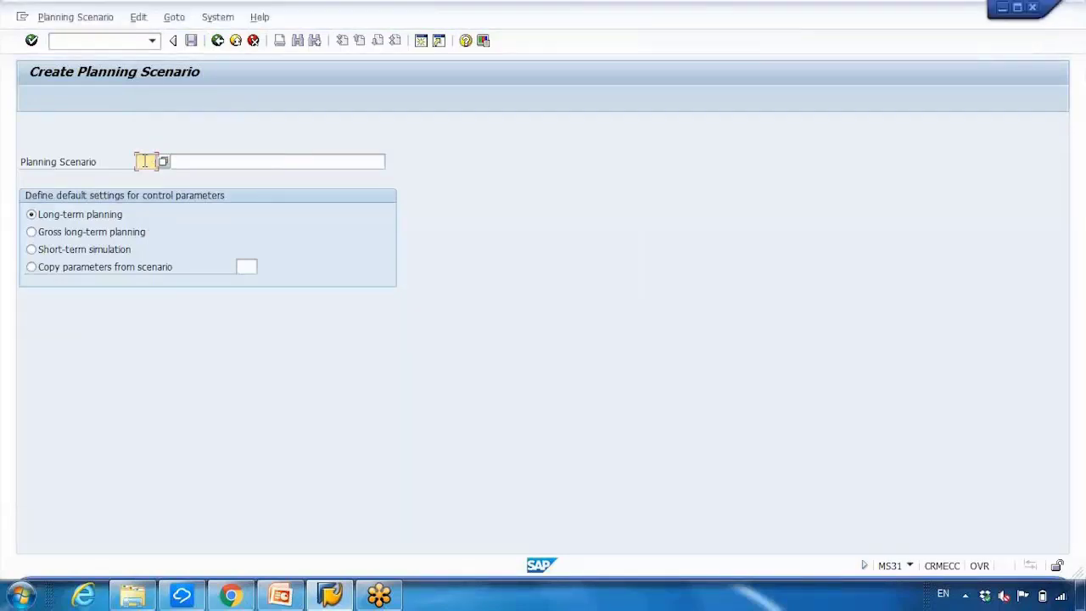
click(163, 161)
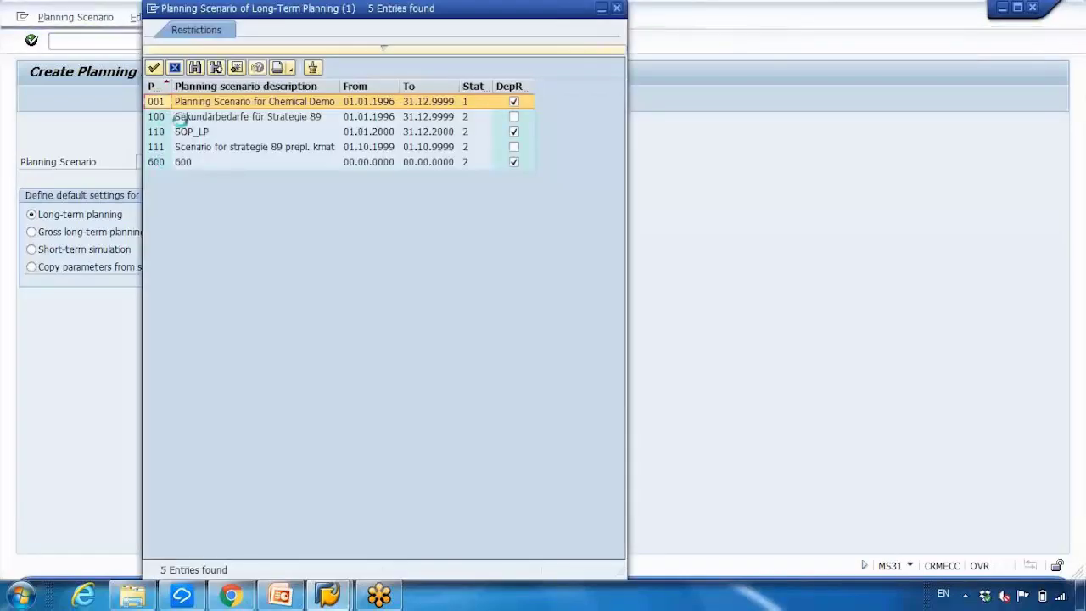
click(619, 9)
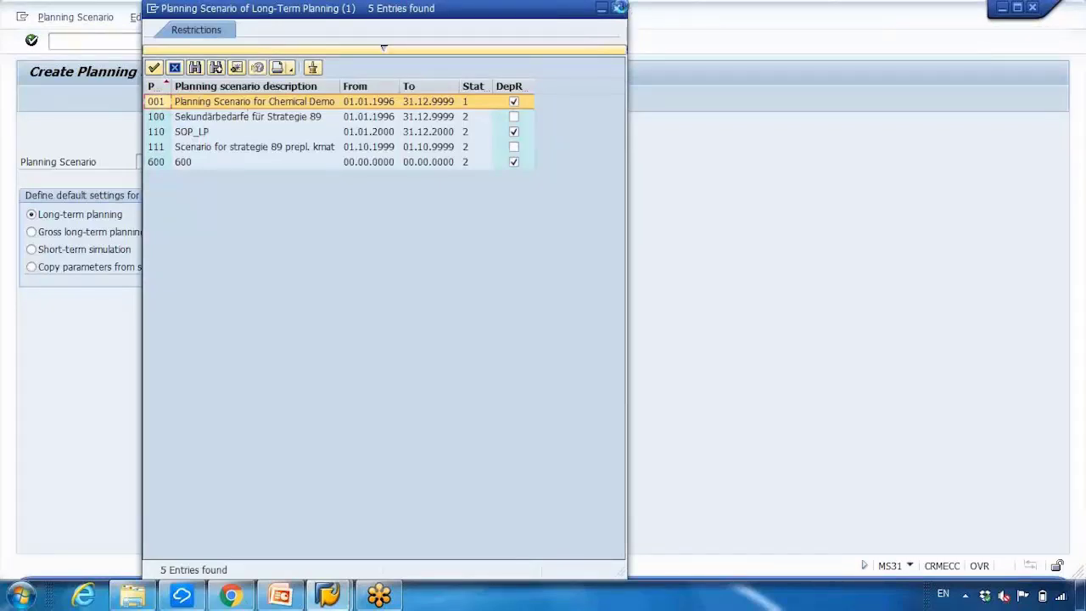
Create planning scenario 200, described as "Planning Scenario for Plant 1000", with the long-term planning defaults and continue to its control data.
click(149, 161)
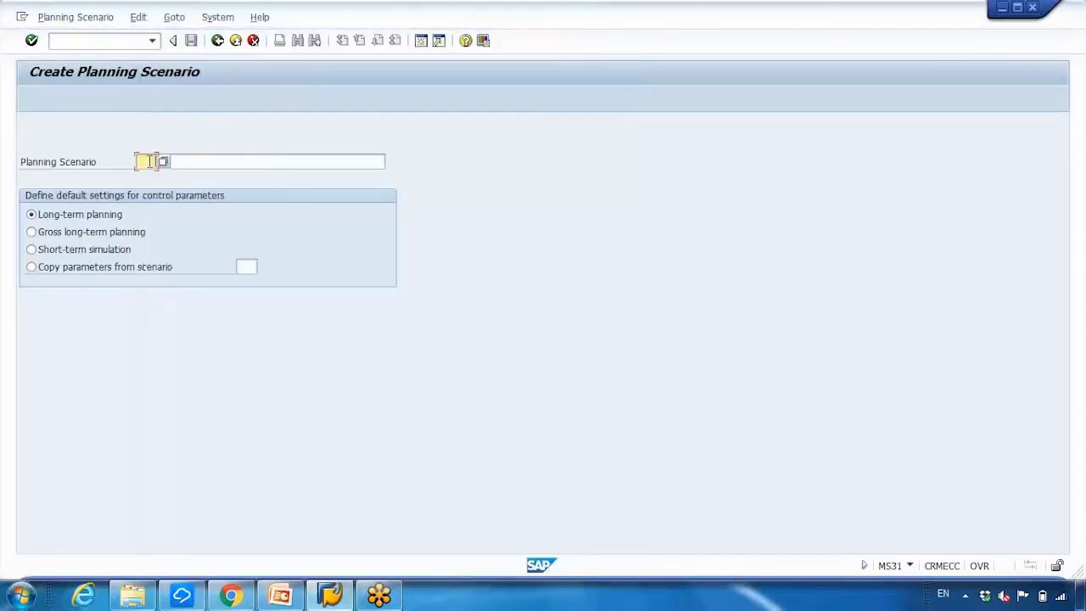
text(200)
click(207, 162)
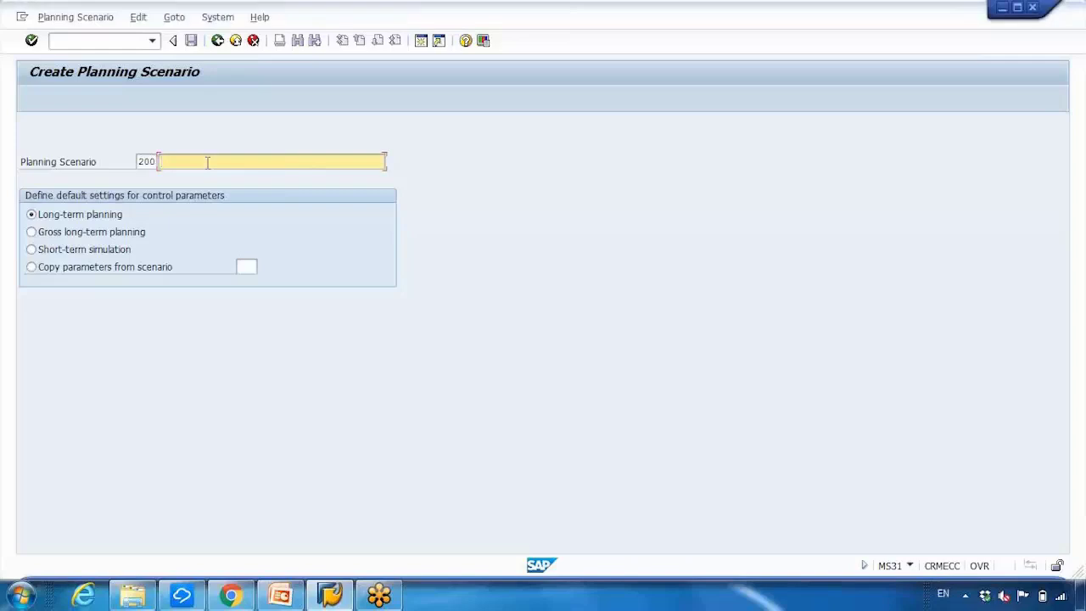
text(Planning Scenario for Plant 1000)
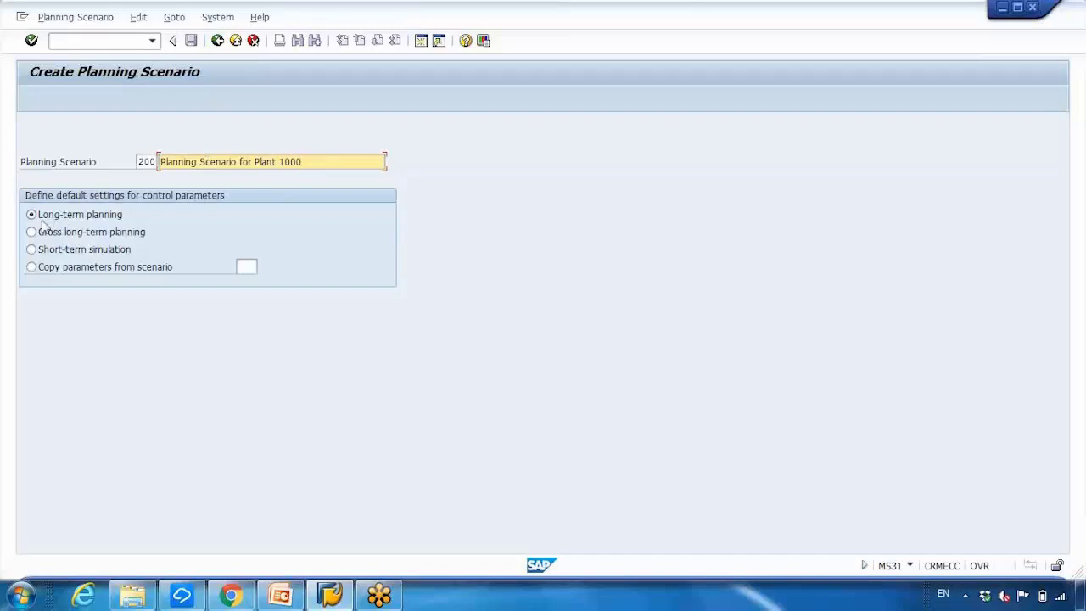
key(Return)
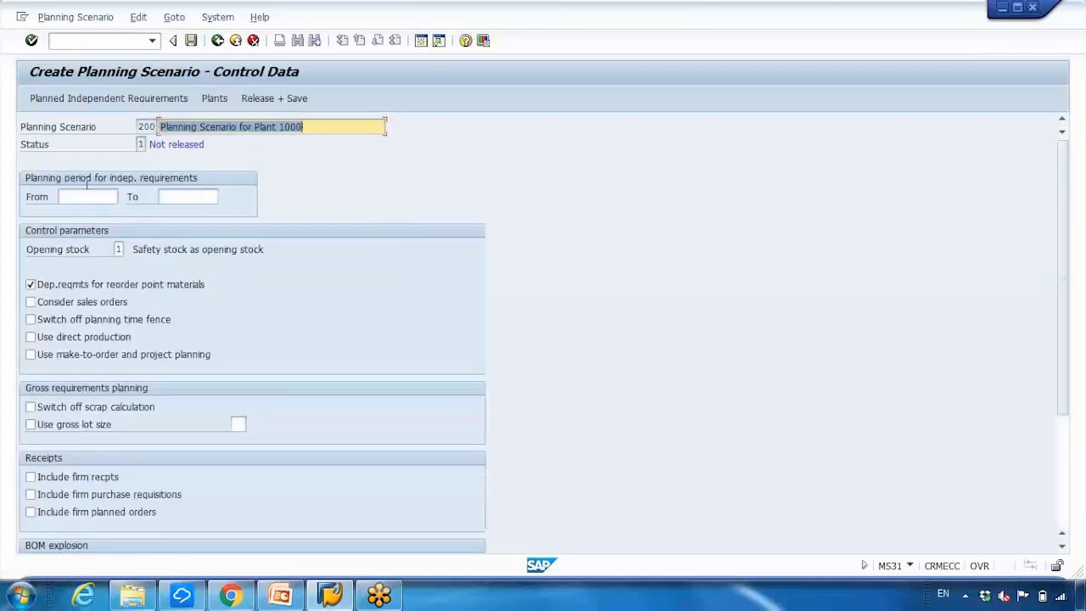
Set the end date of the planning period for independent requirements to 31.12.9999.
click(88, 194)
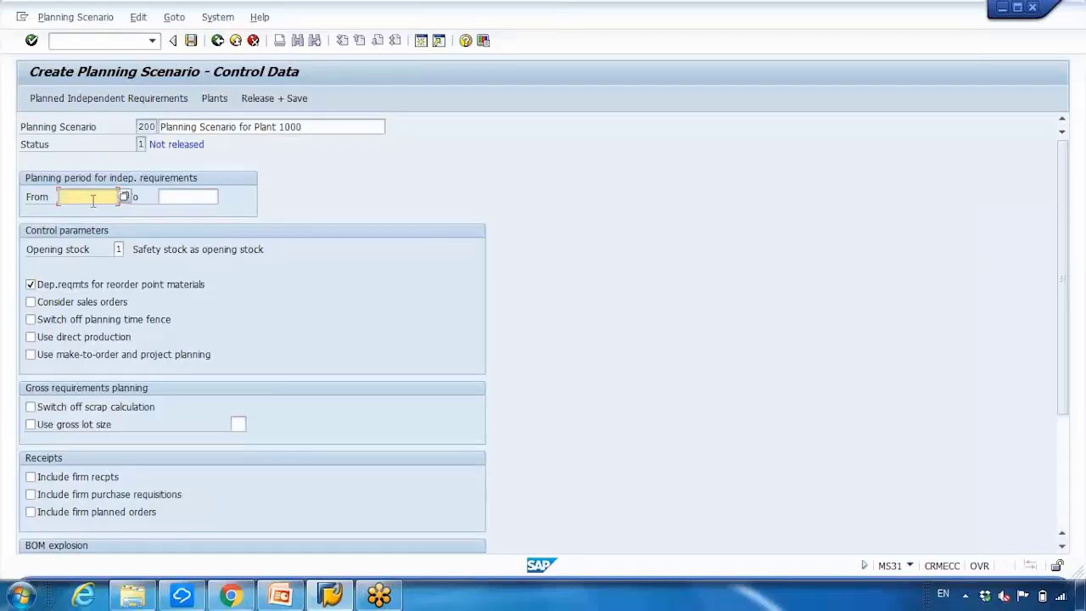
click(161, 196)
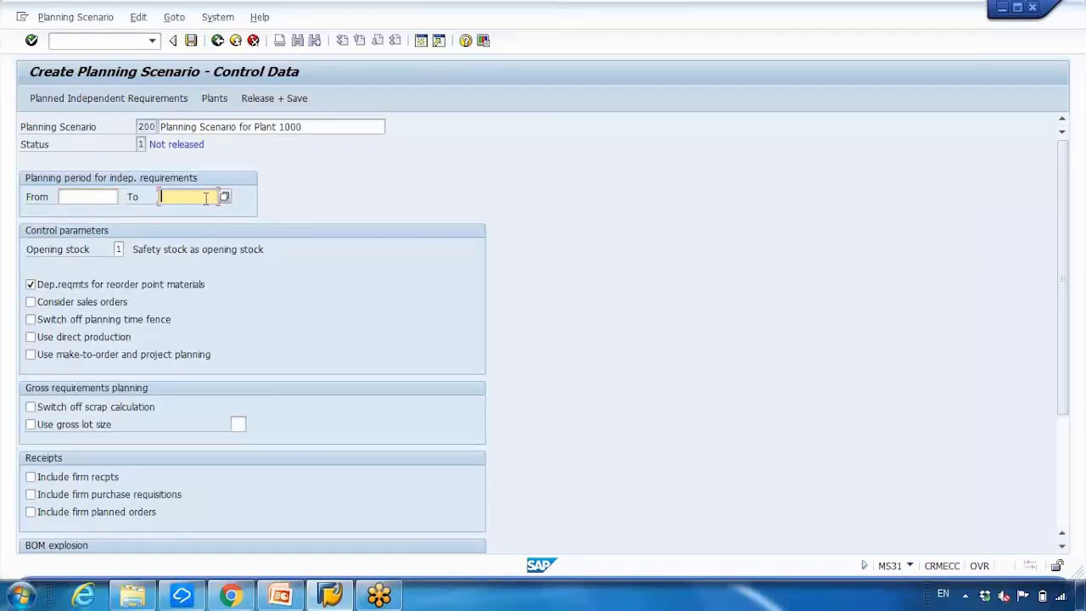
text(31.12.9999)
key(Return)
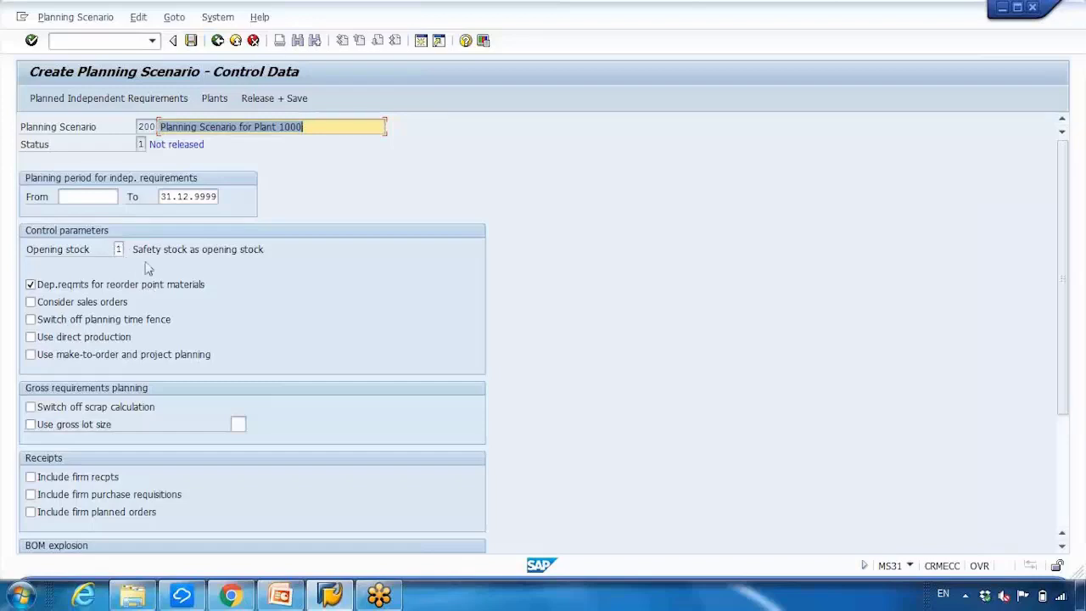
Review the opening stock options and their help text, then make the scenario's opening stock entry blank.
click(118, 249)
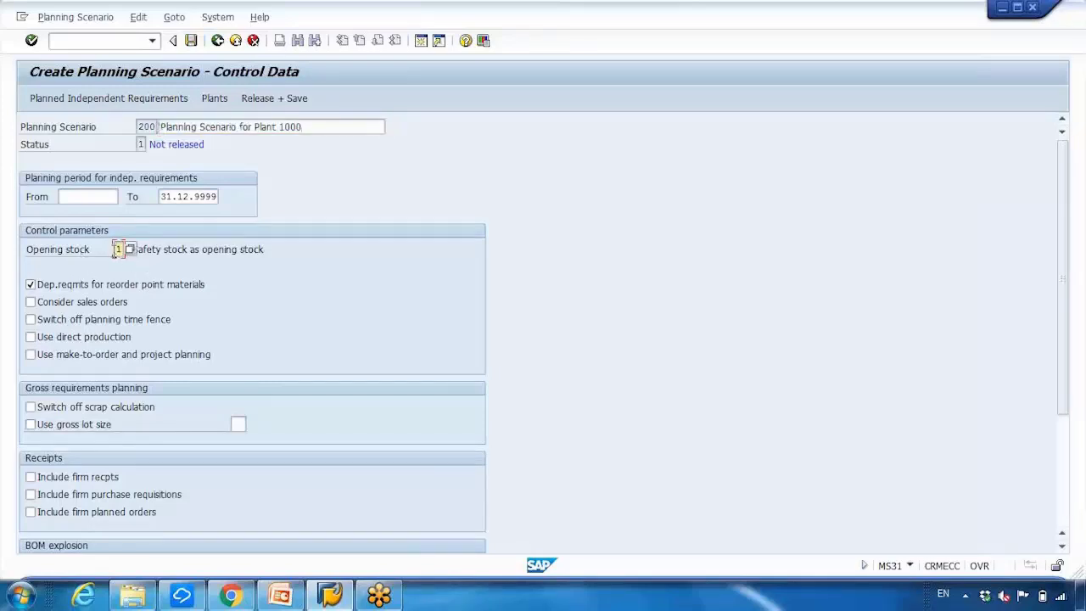
click(129, 249)
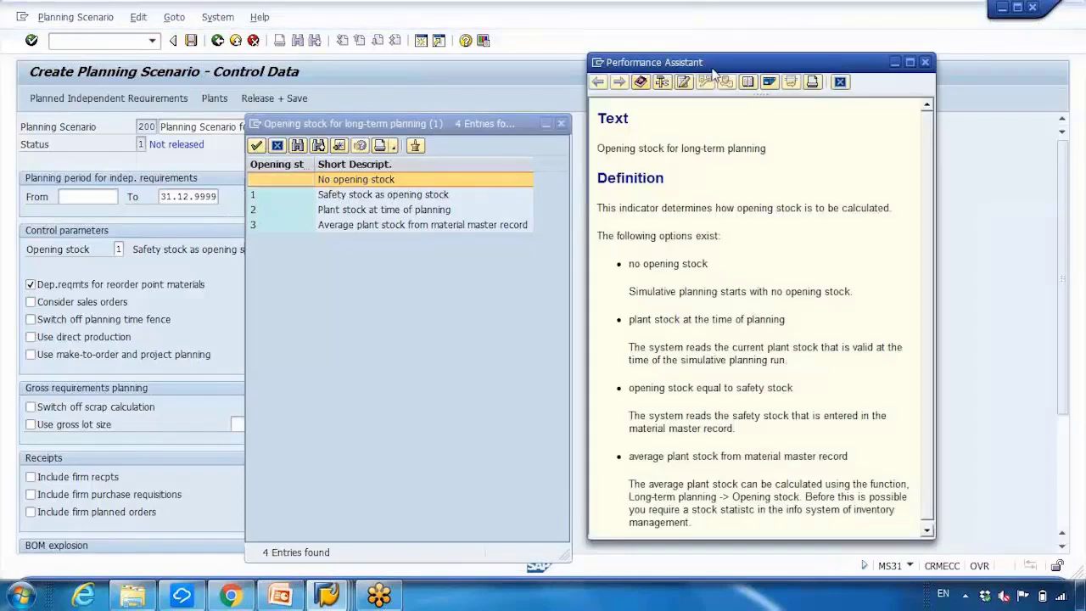
drag(713, 67, 632, 63)
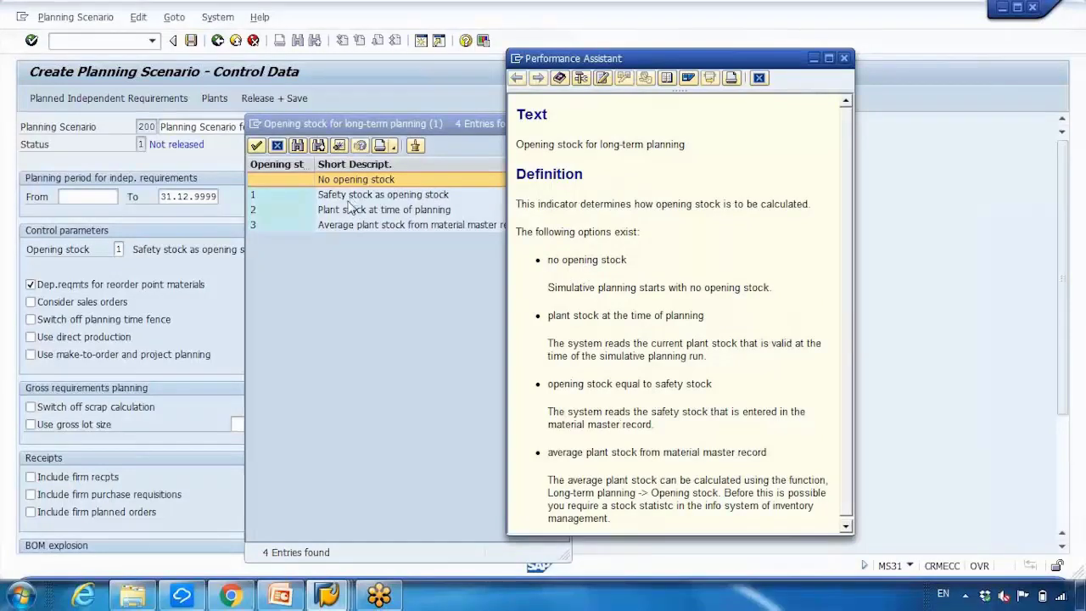
click(758, 78)
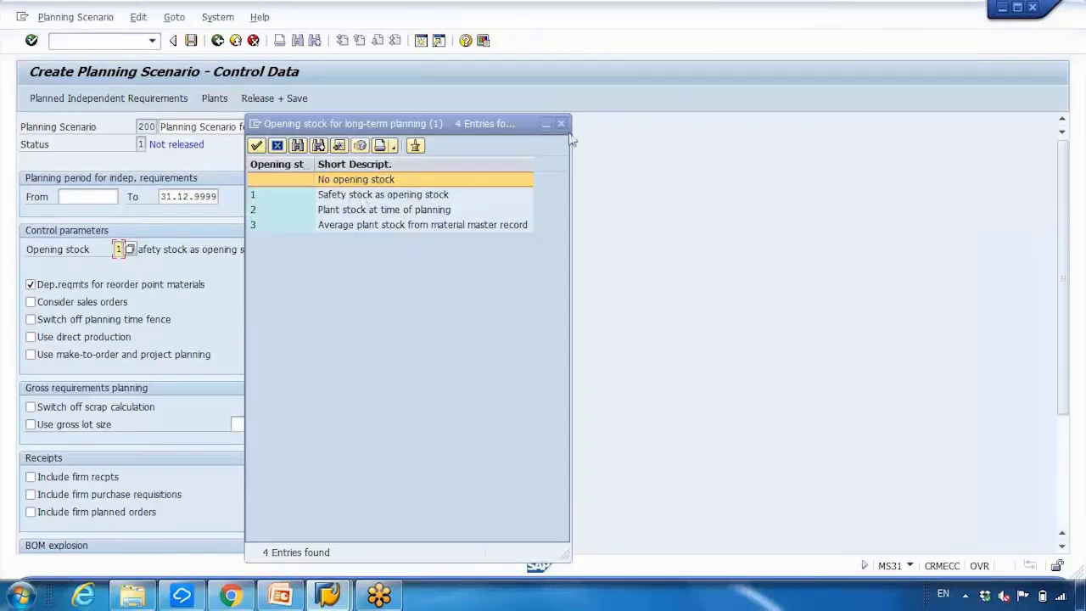
double_click(390, 192)
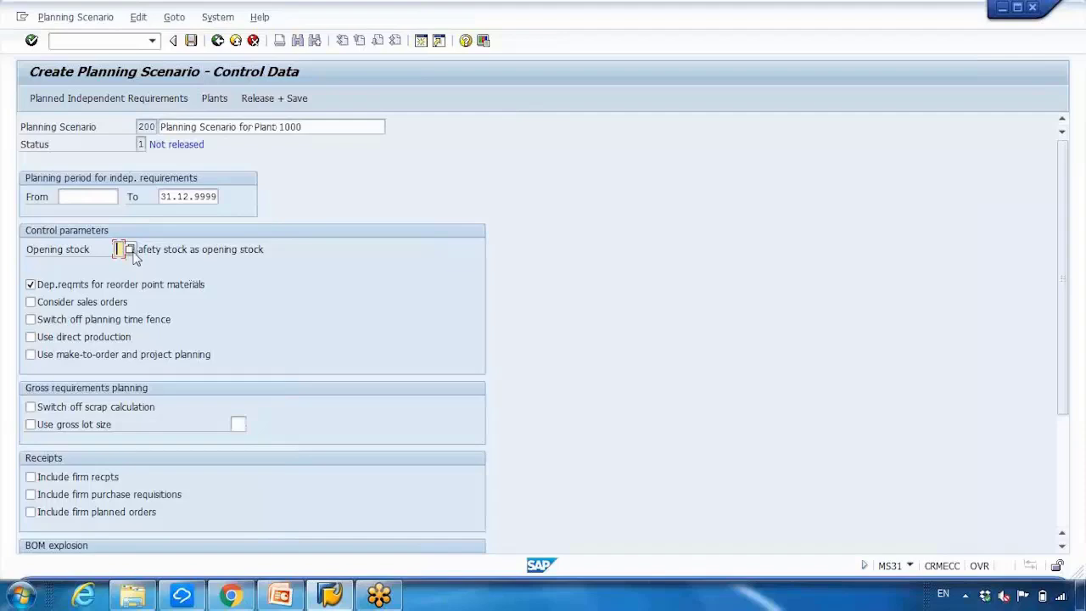
Open the MD04 stock/requirements list in a new session for material MPS_BOM1 in plant 1000 and check its stock line.
click(93, 44)
text(/omd04)
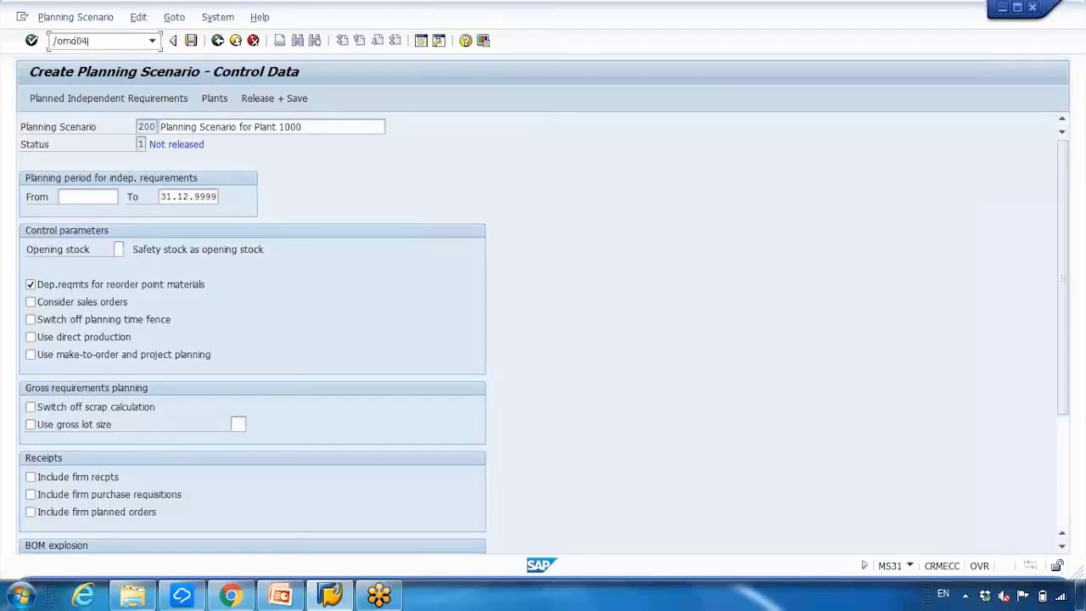
key(Return)
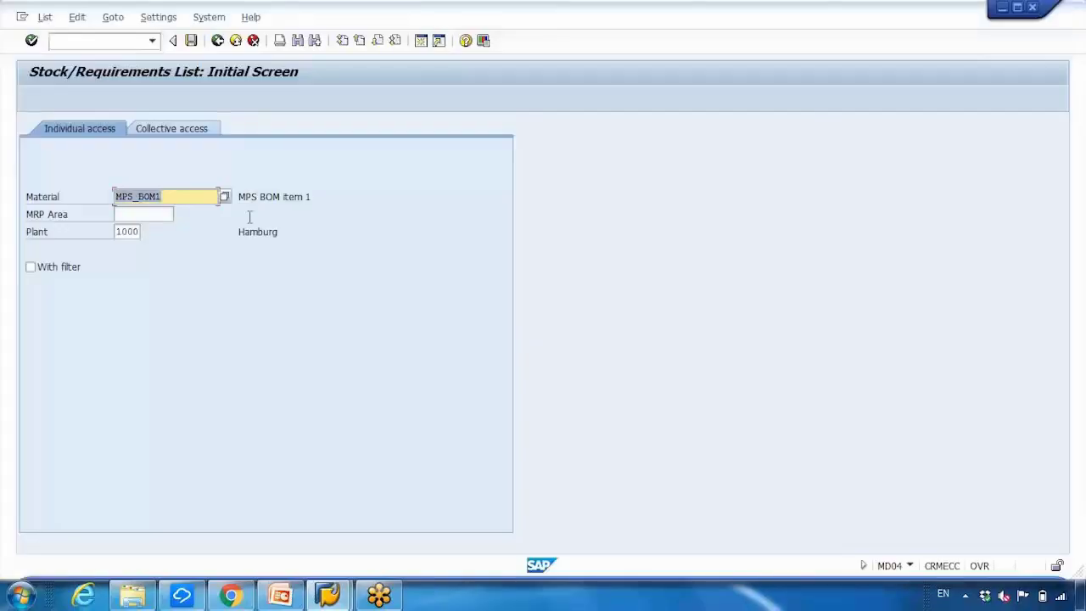
key(Return)
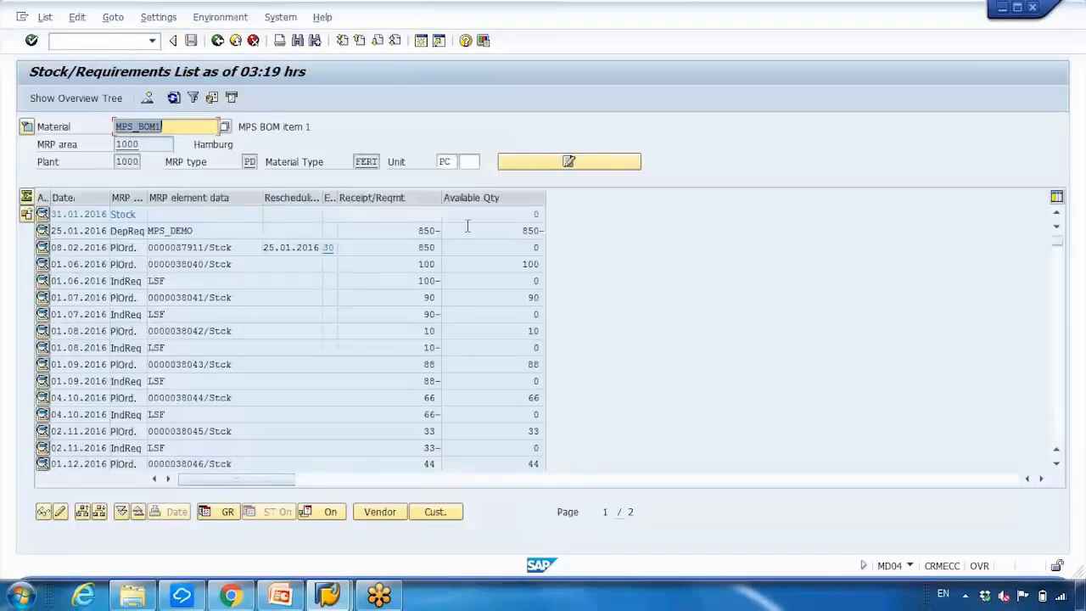
click(123, 214)
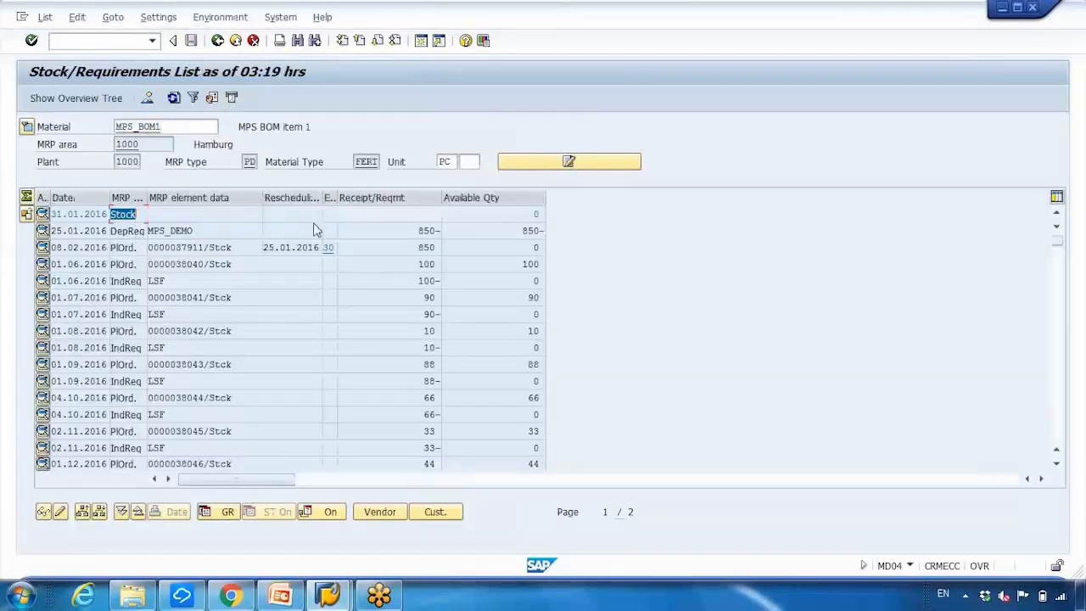
click(536, 214)
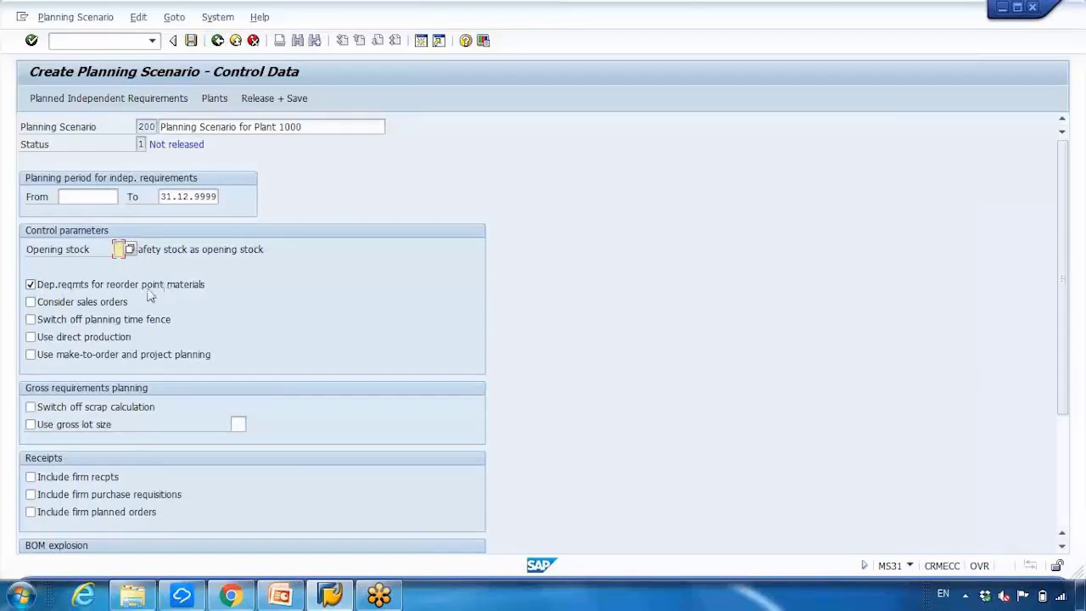
Read the field help for dependent requirements for reorder point materials, keeping that option selected.
click(30, 285)
key(F1)
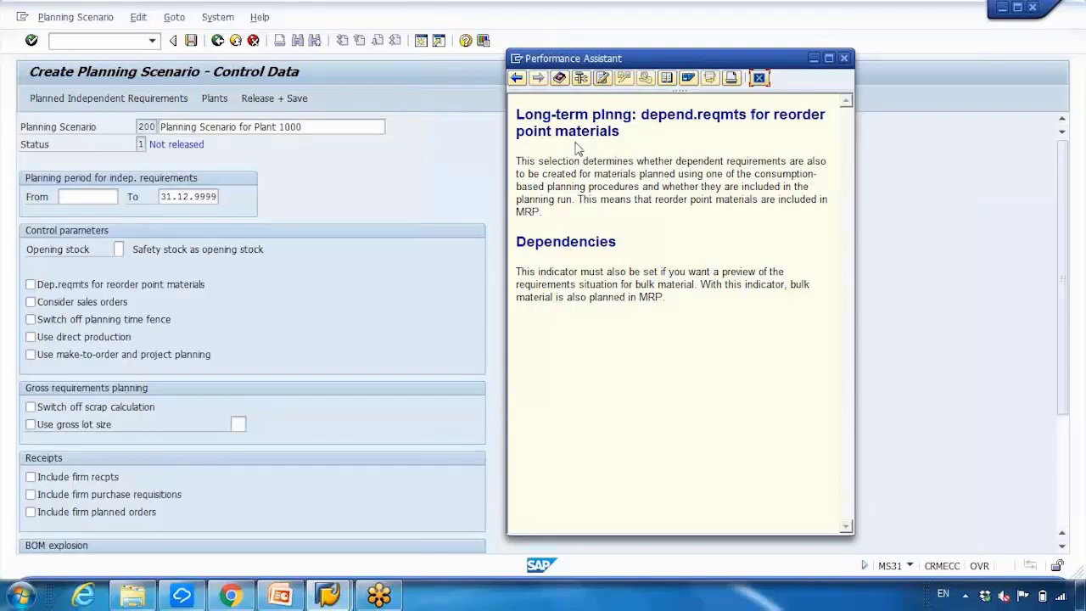
click(760, 78)
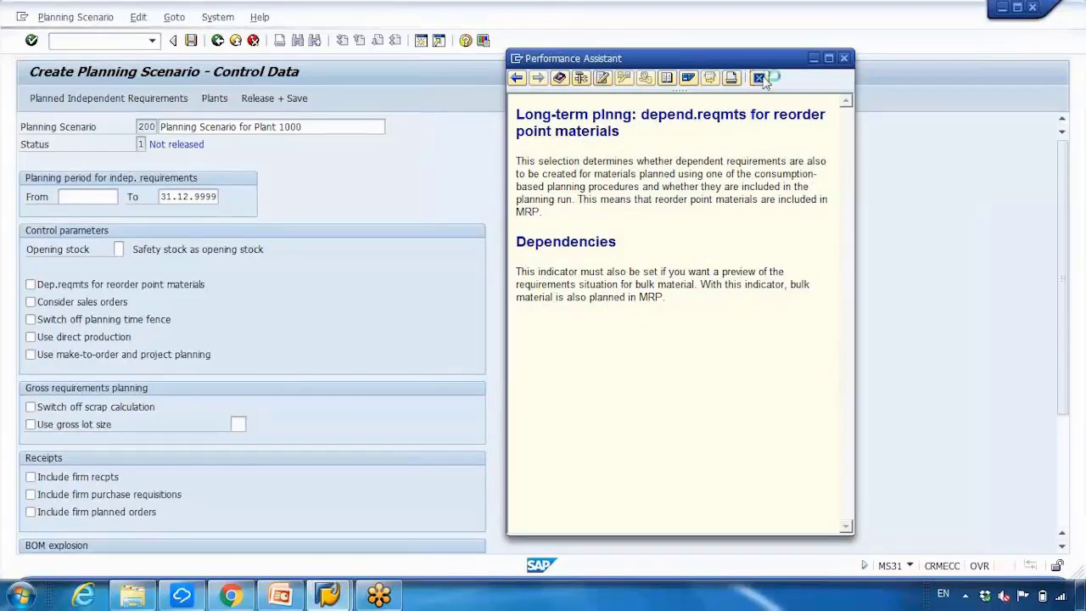
click(41, 287)
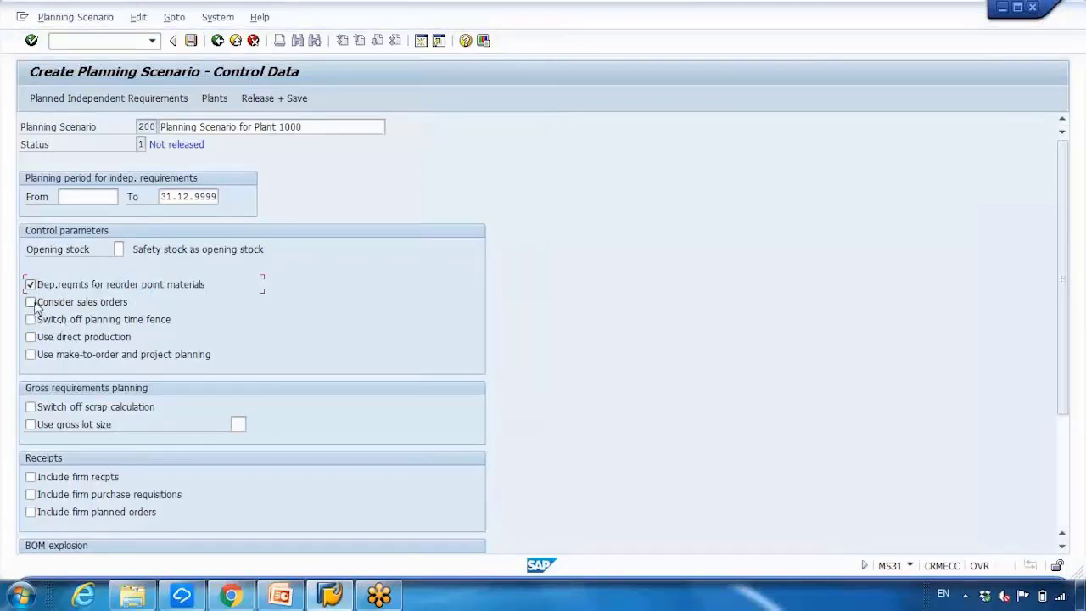
click(33, 303)
key(space)
click(85, 327)
Read the field help on Use direct production, including the collective order passage, and leave the option deselected.
click(54, 339)
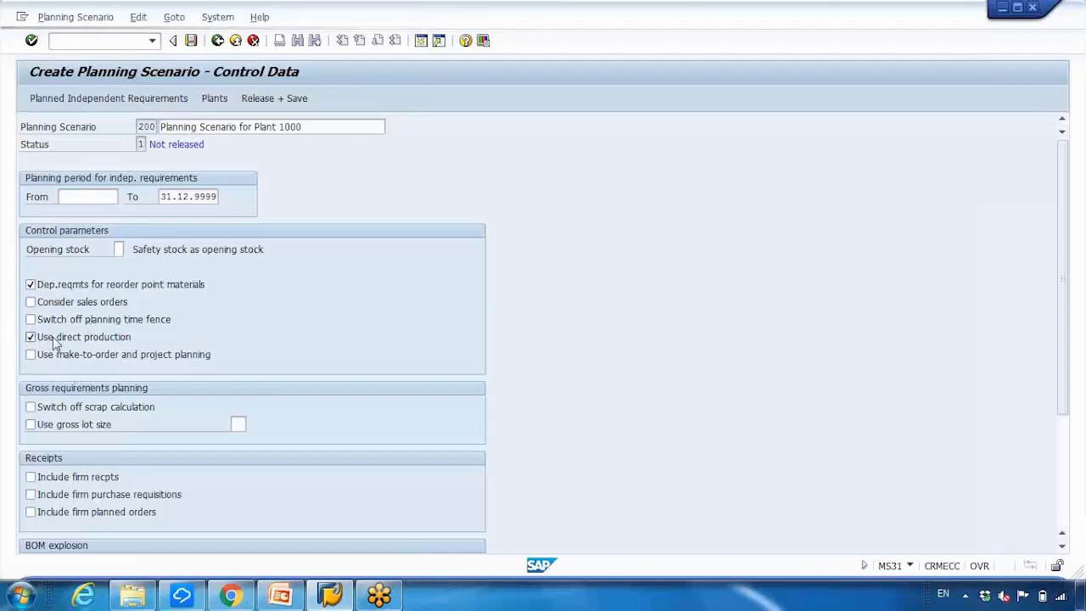
key(F1)
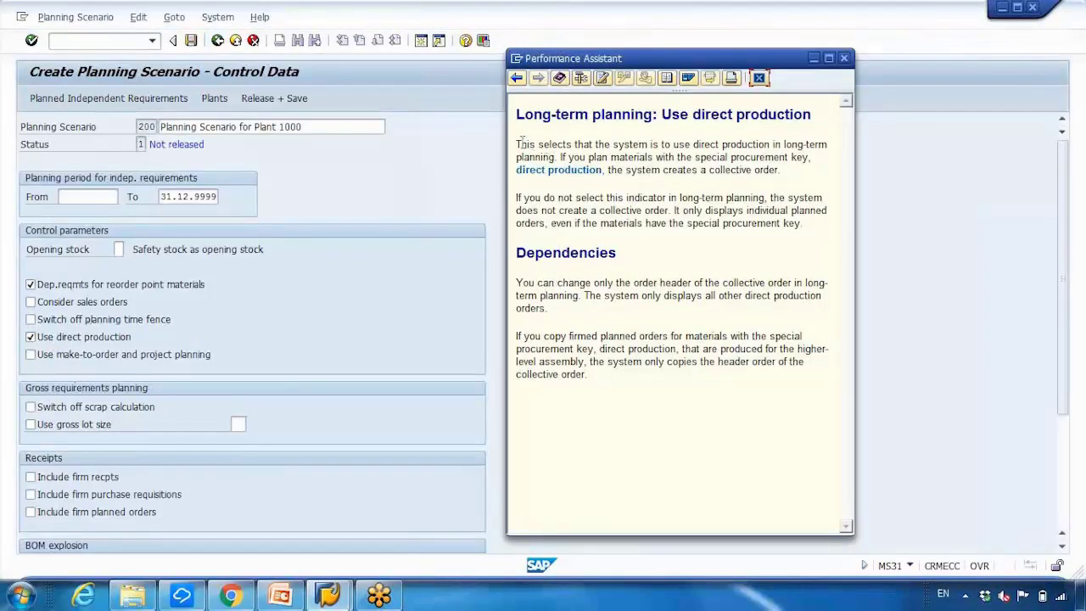
drag(518, 144, 556, 157)
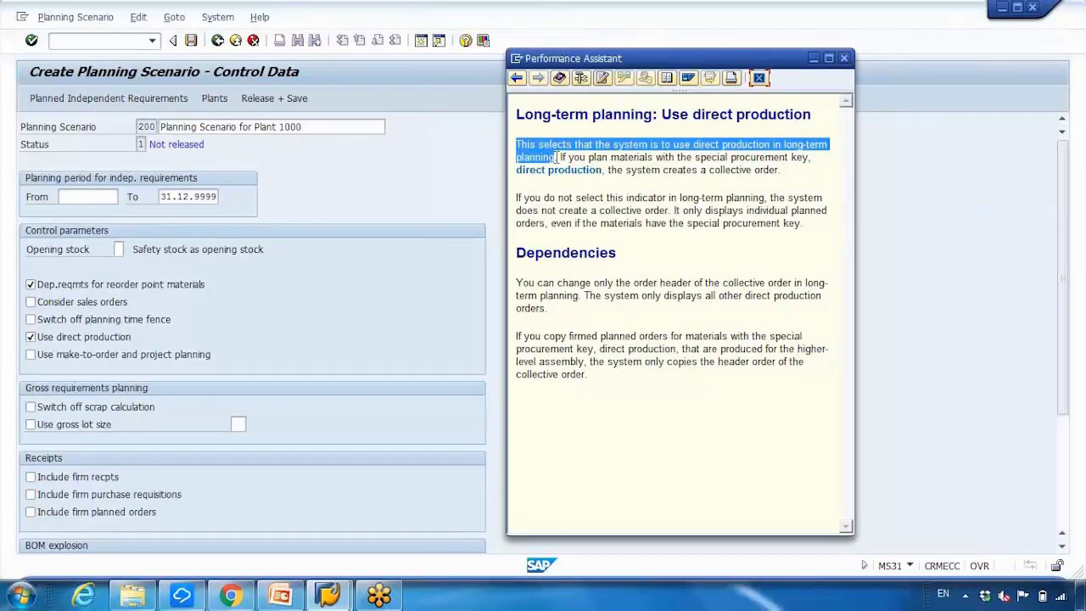
drag(556, 157, 788, 173)
click(577, 206)
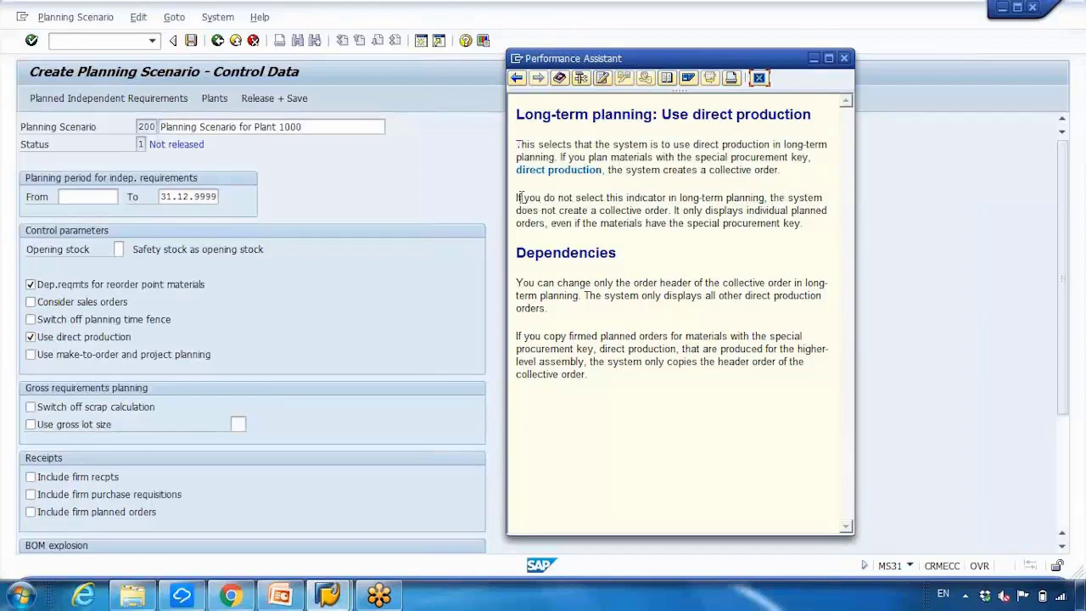
drag(608, 170, 776, 173)
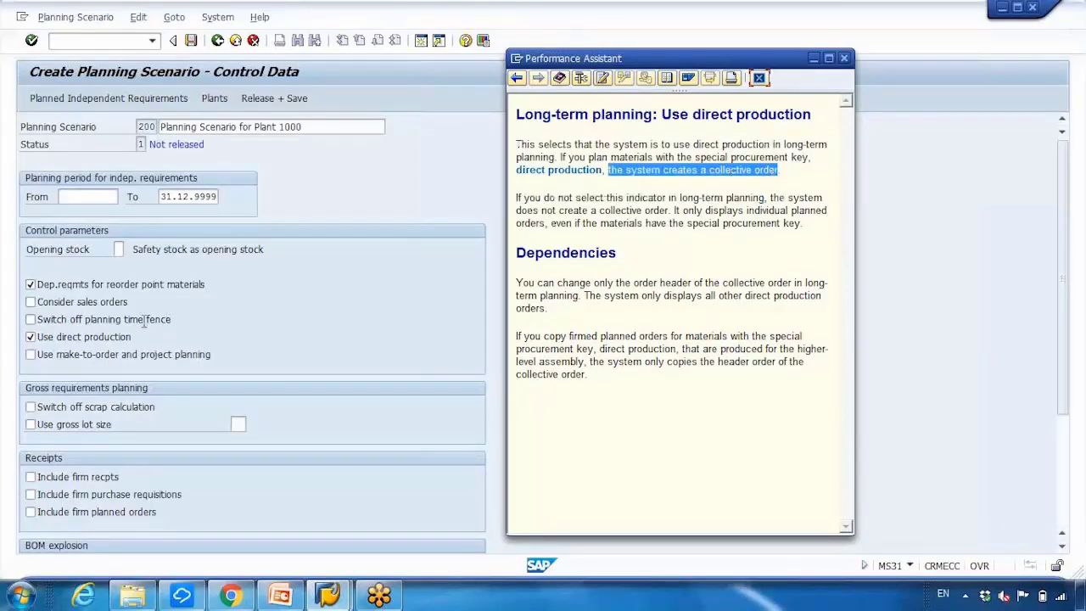
click(760, 78)
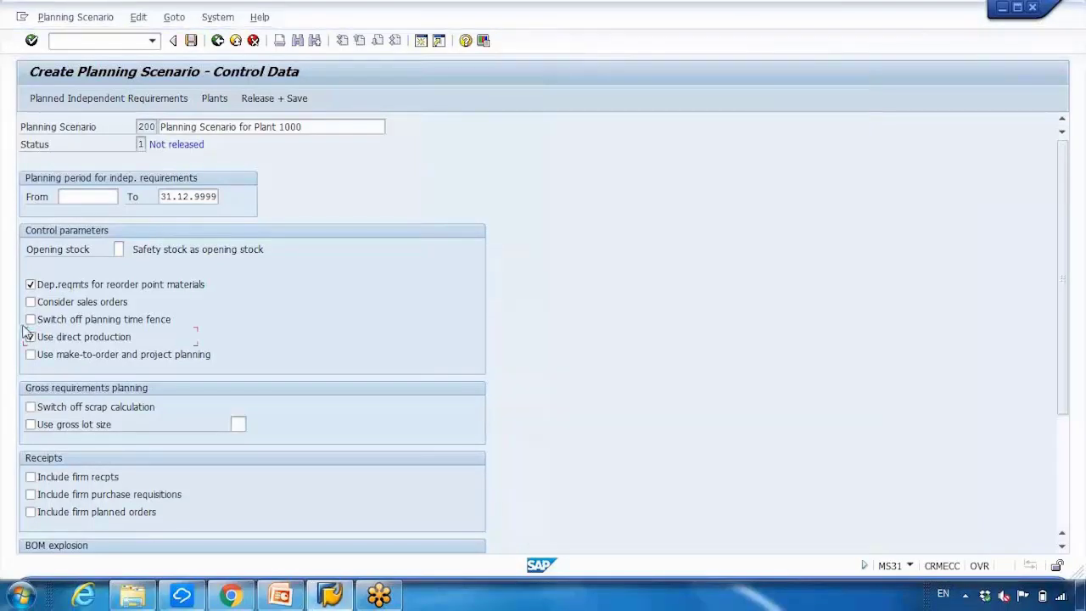
click(30, 337)
Read the field help on Use make-to-order and project planning, and leave the option deselected.
click(32, 356)
key(F1)
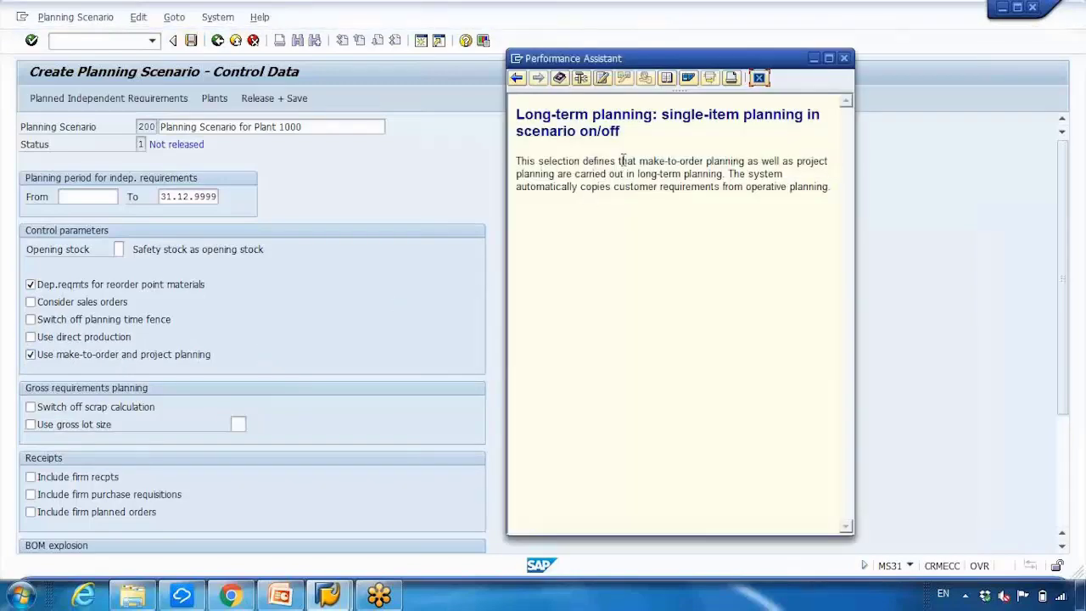
click(759, 77)
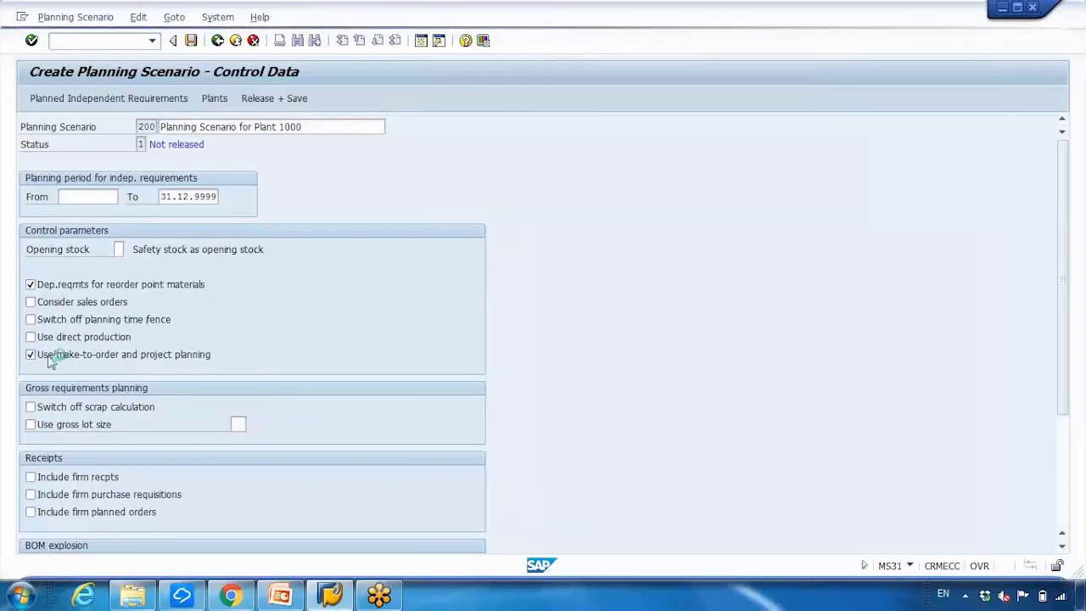
click(51, 358)
Select Switch off scrap calculation for the scenario's gross requirements planning.
scroll(107, 396, down, 3)
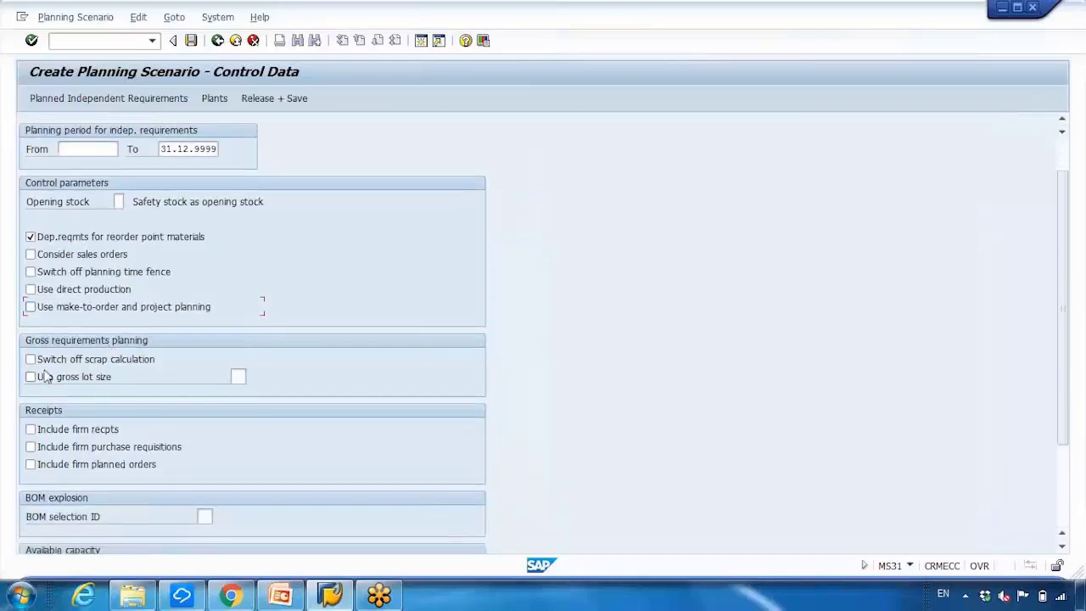
click(88, 365)
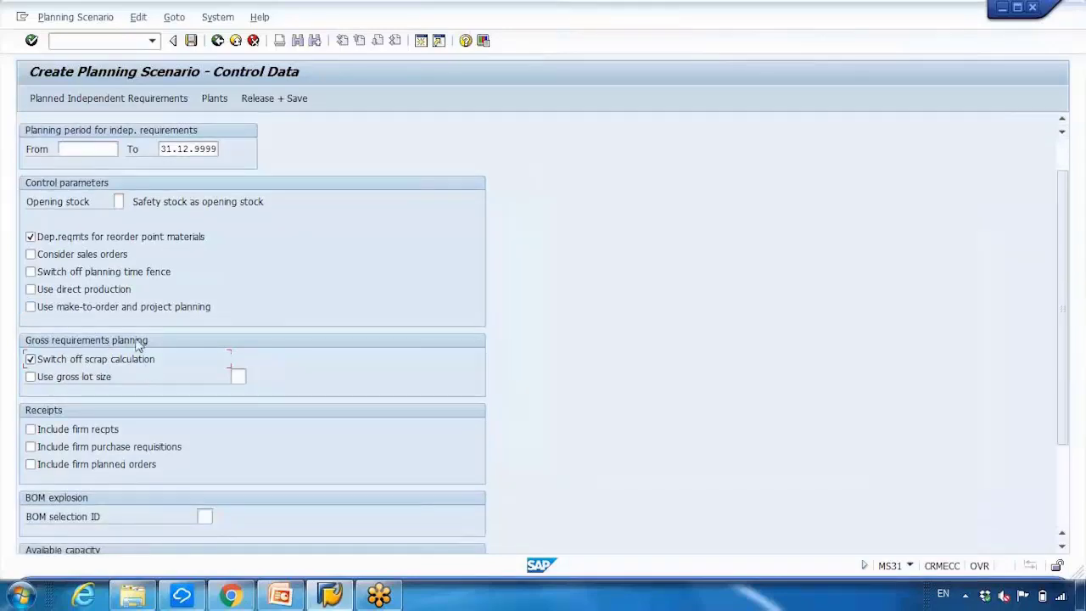
Open material MPS_BOM1 for editing in transaction MM02 with the preselected views.
click(128, 42)
text(/nms31)
key(Return)
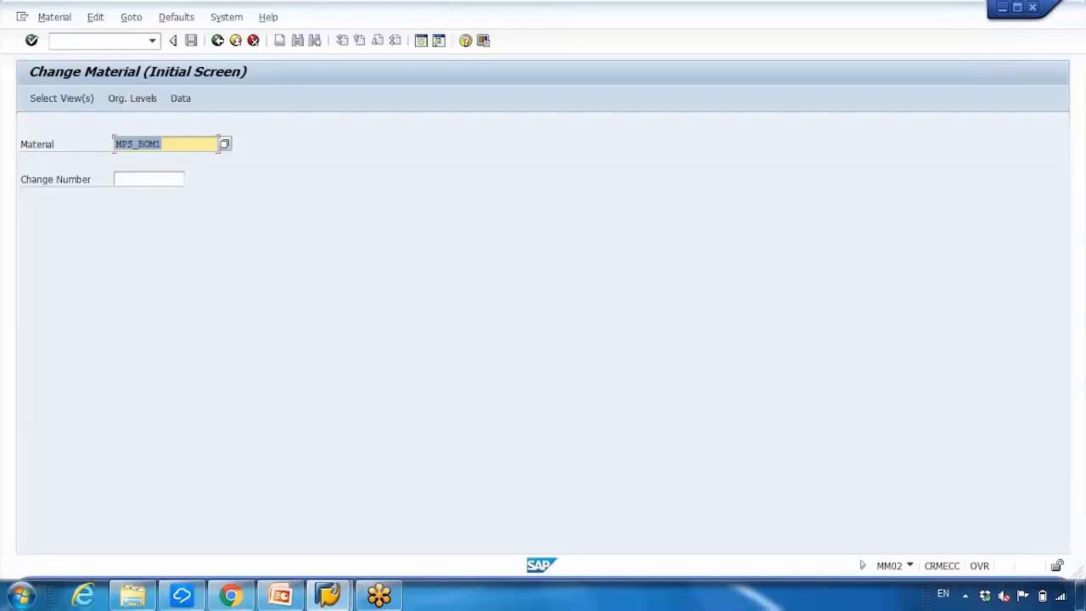
key(Return)
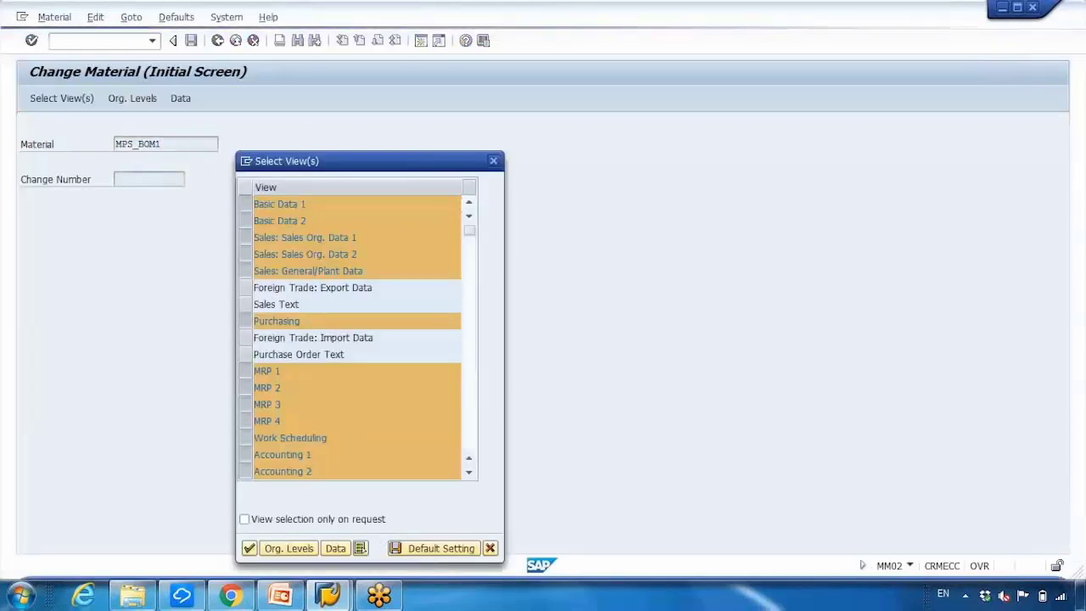
key(Return)
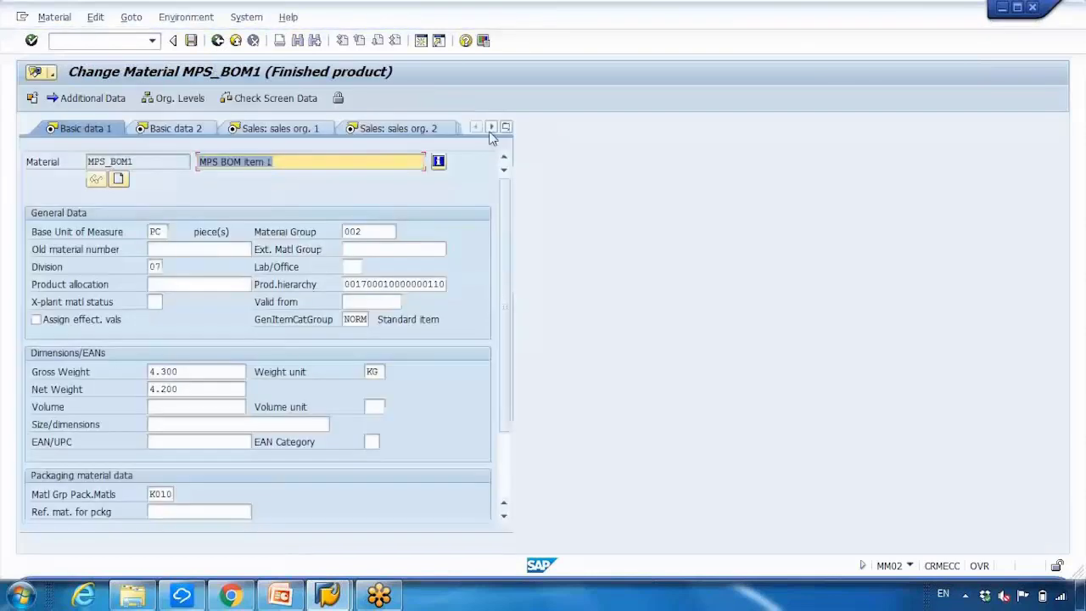
Enter an assembly scrap of 10 percent in the MRP 1 lot size data of MPS_BOM1.
click(507, 127)
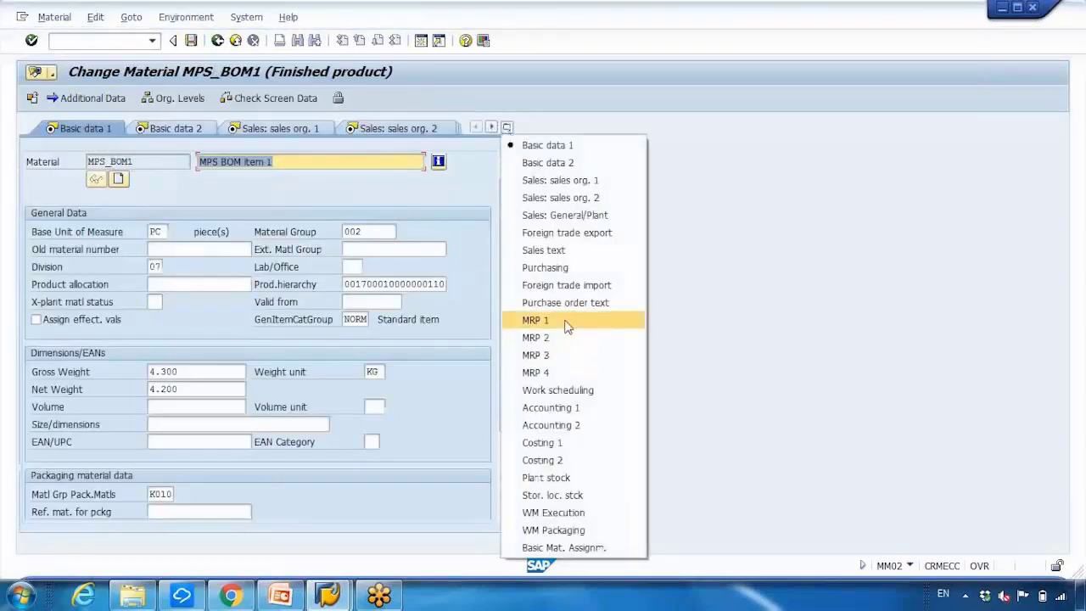
click(566, 327)
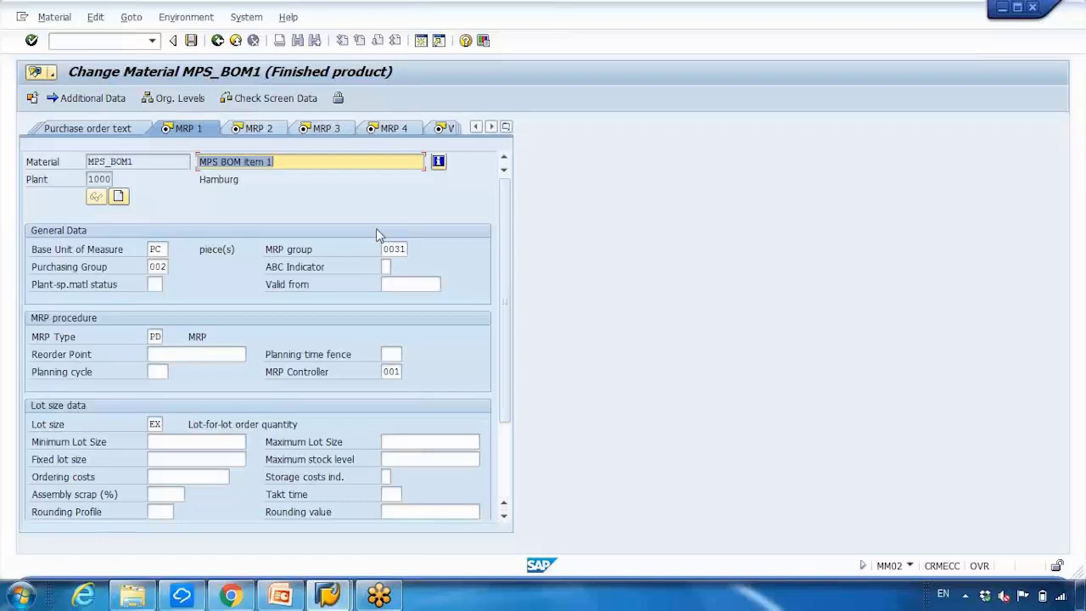
click(167, 495)
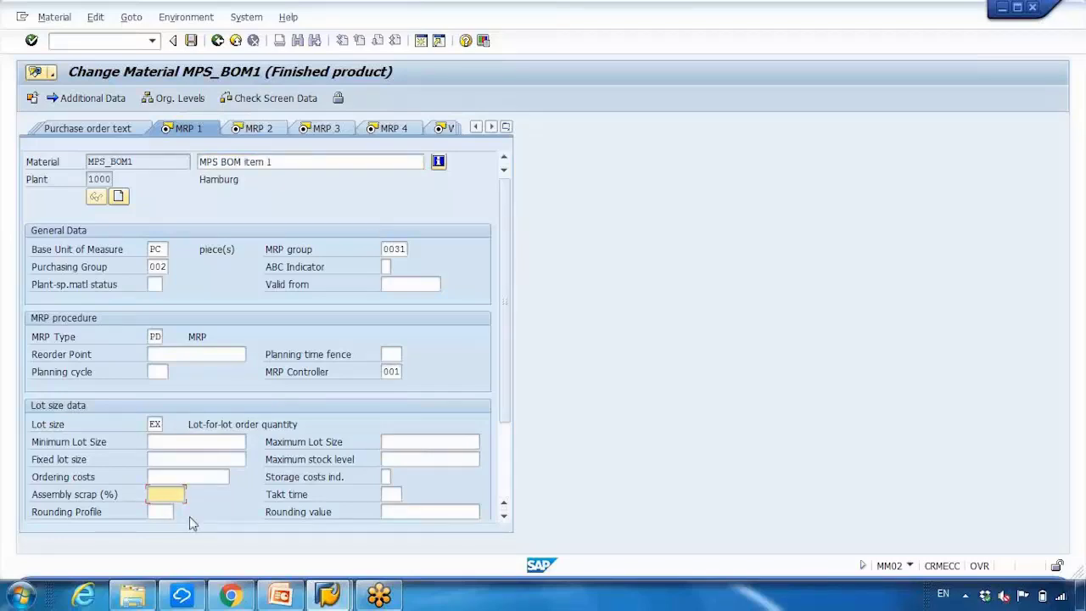
text(10)
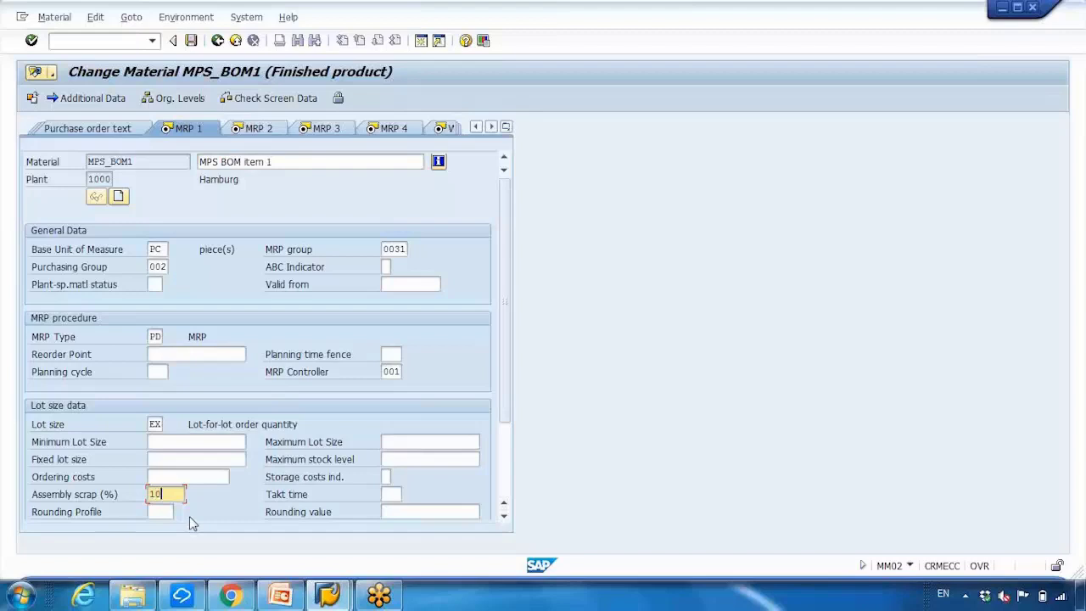